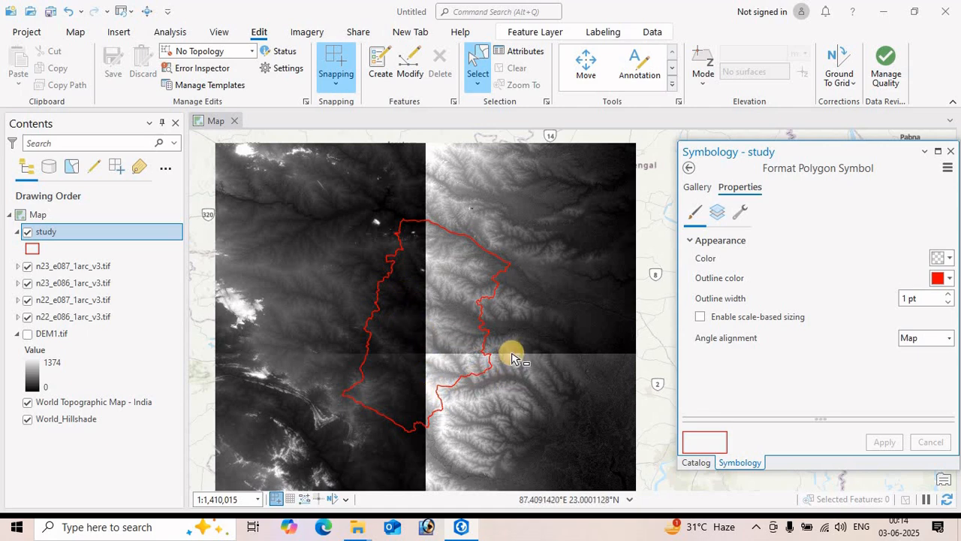
Examine how the four DEM tiles cover the study area by switching each tile and the study boundary off and on
drag(438, 363, 467, 333)
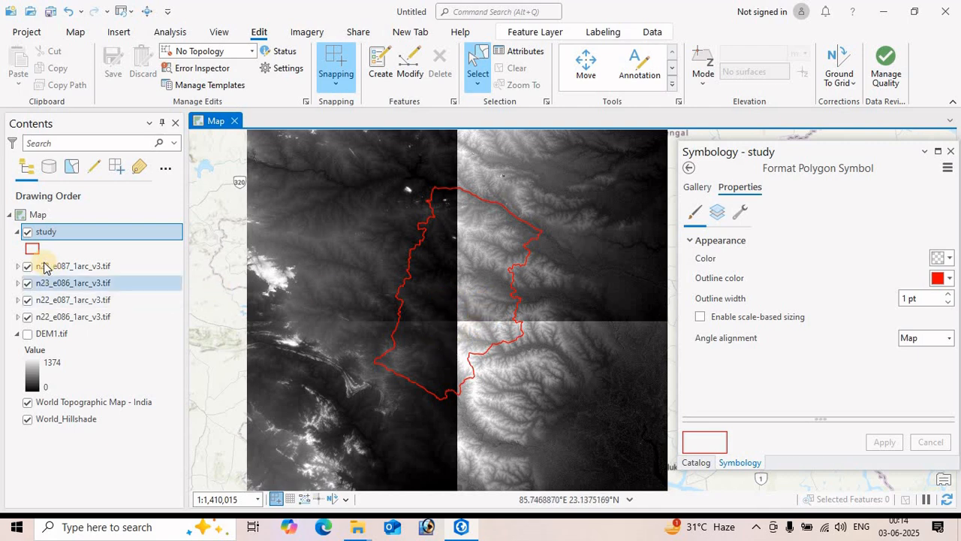
click(28, 267)
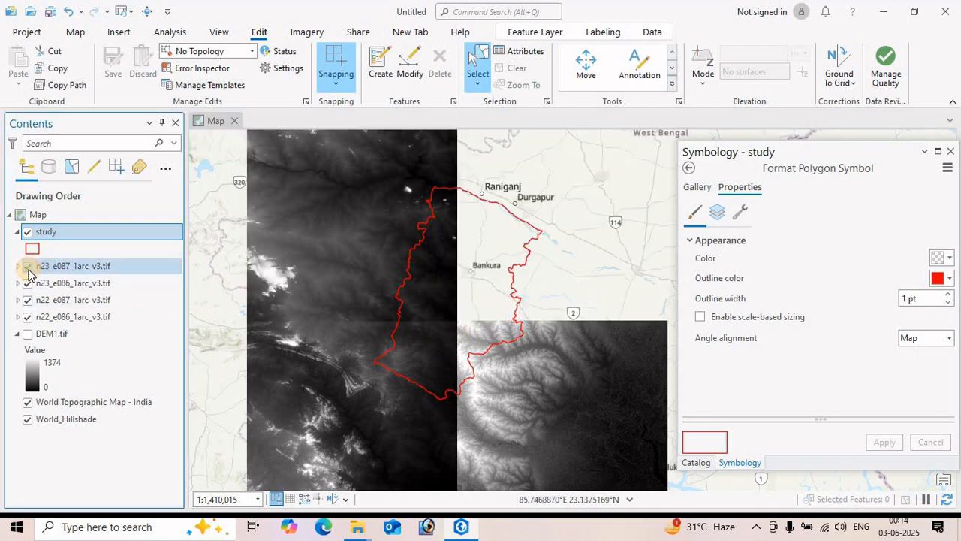
click(28, 268)
click(27, 283)
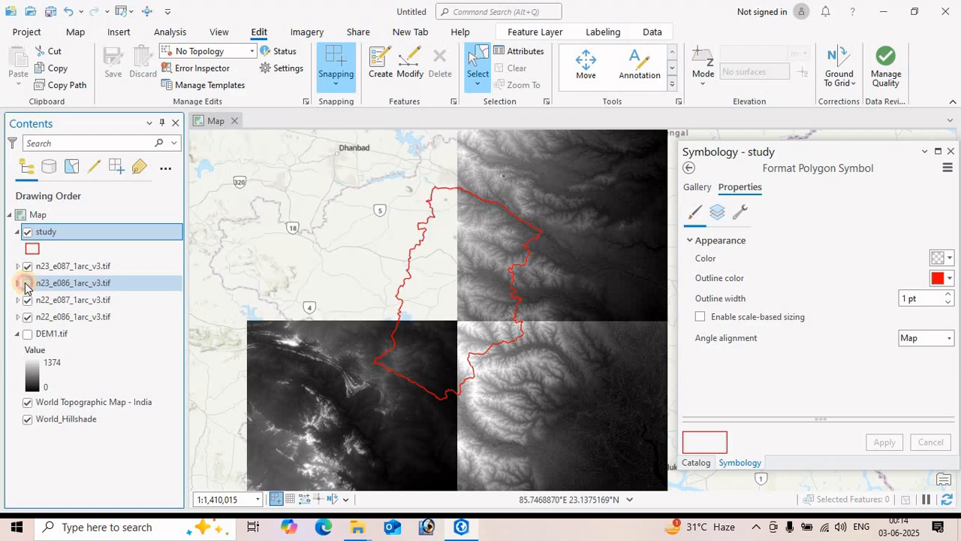
click(27, 283)
click(29, 302)
click(29, 302)
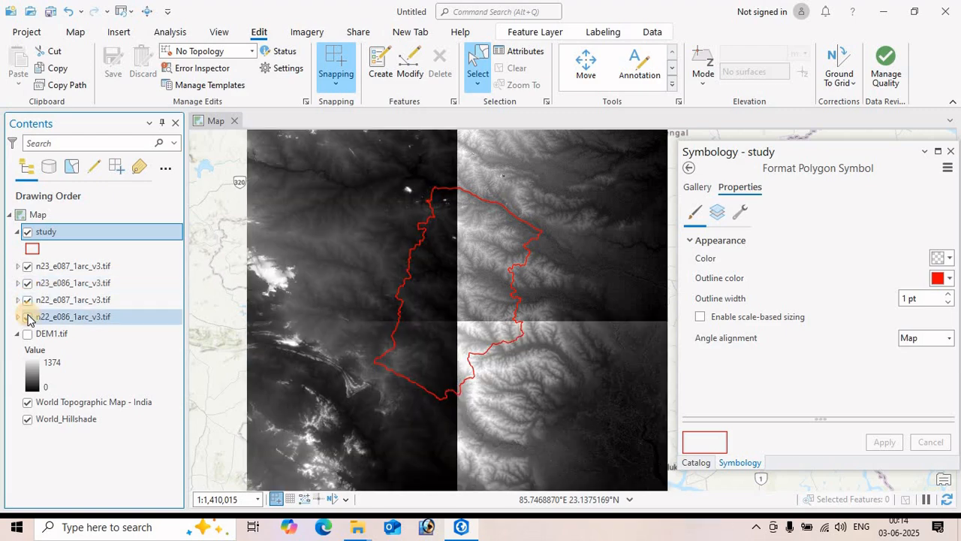
click(28, 318)
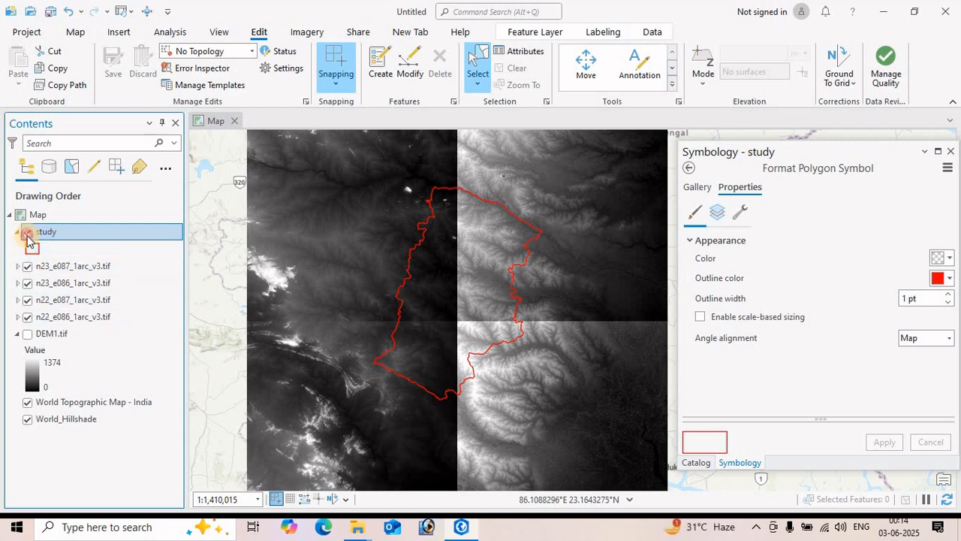
click(27, 233)
click(27, 233)
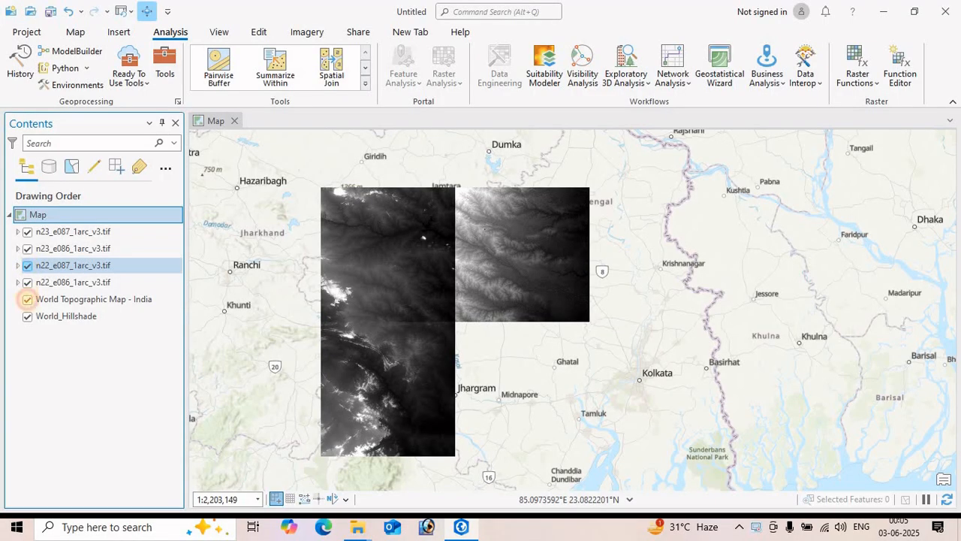
Check which part of the map the n22_e086_1arc_v3.tif tile covers by hiding and showing it
click(27, 283)
click(27, 282)
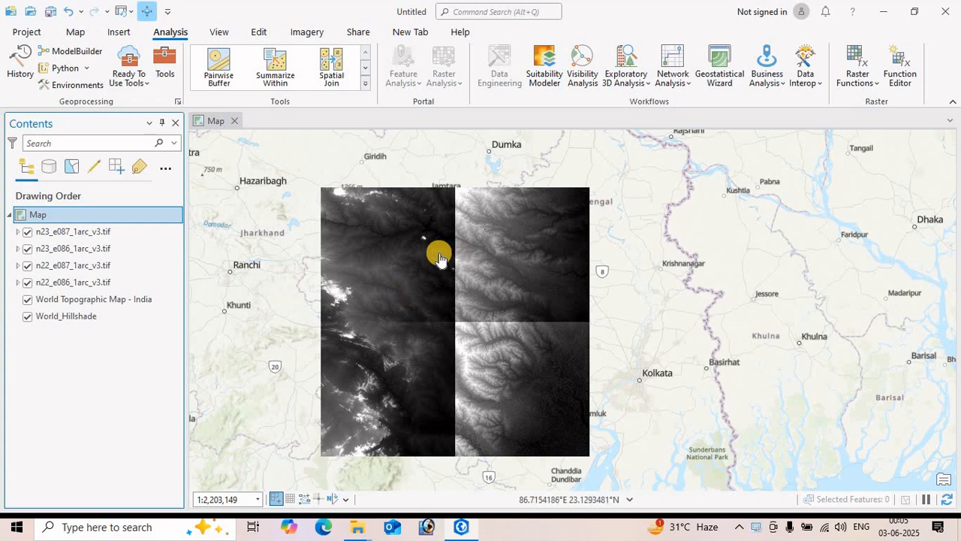
mouse_move(454, 319)
mouse_down()
mouse_move(491, 281)
mouse_move(471, 318)
mouse_up()
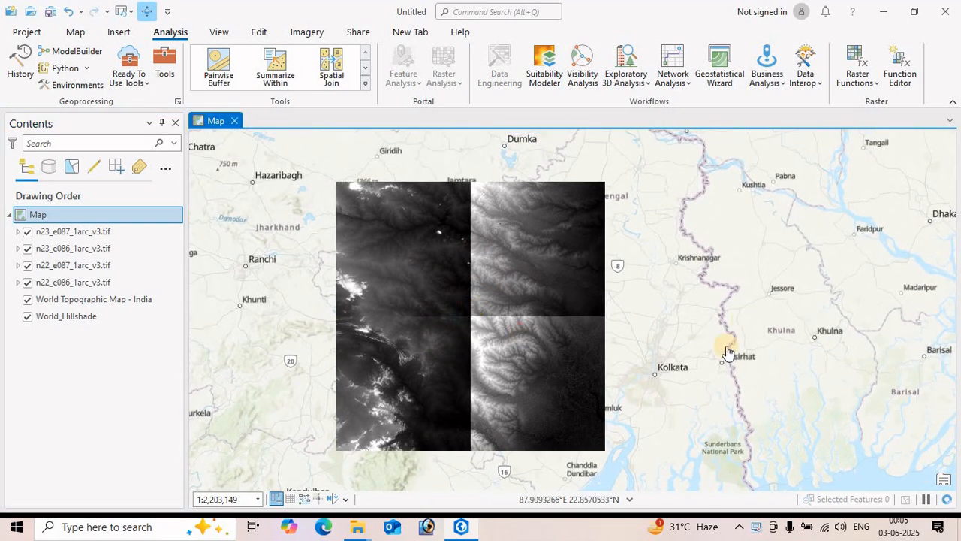
Open the Mosaic To New Raster tool from the Raster Dataset toolset of Data Management Tools
click(164, 66)
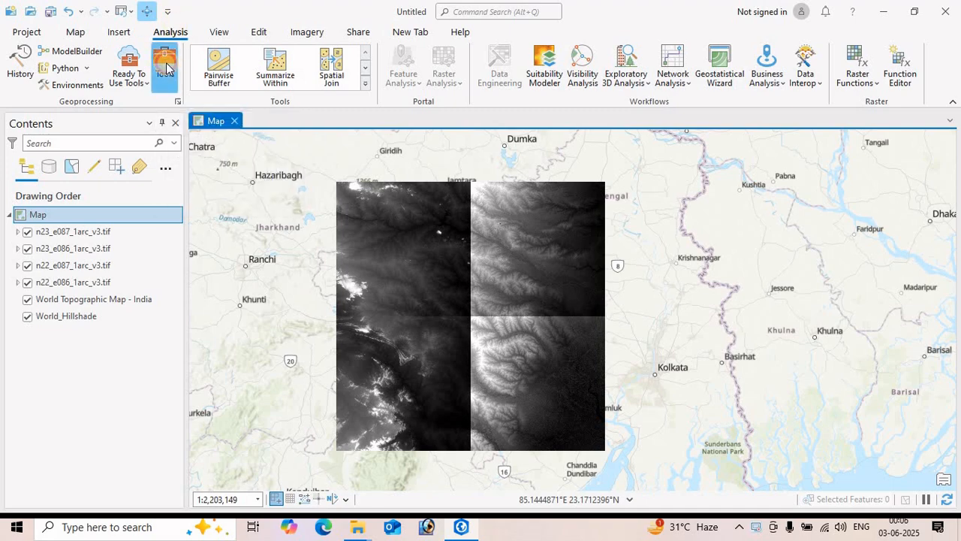
scroll(758, 255, up, 15)
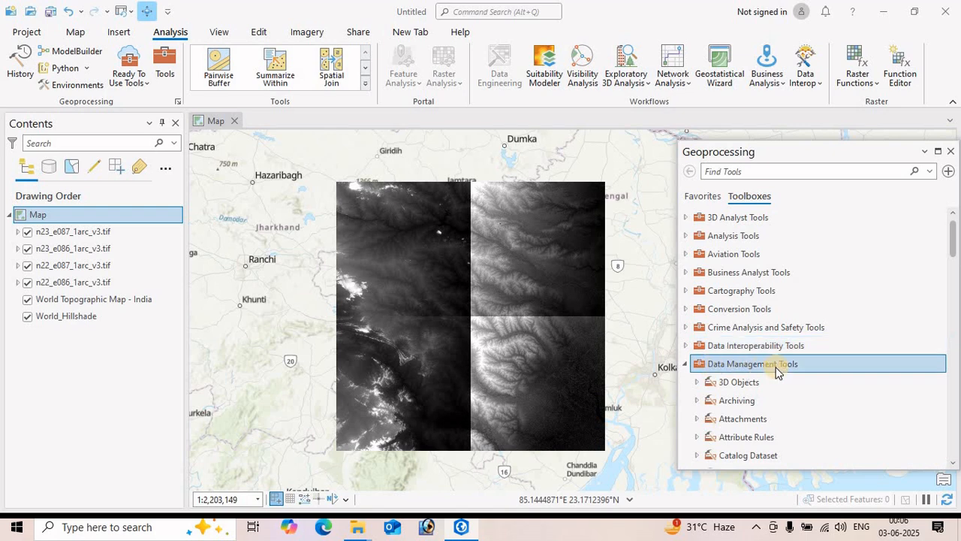
scroll(804, 365, down, 3)
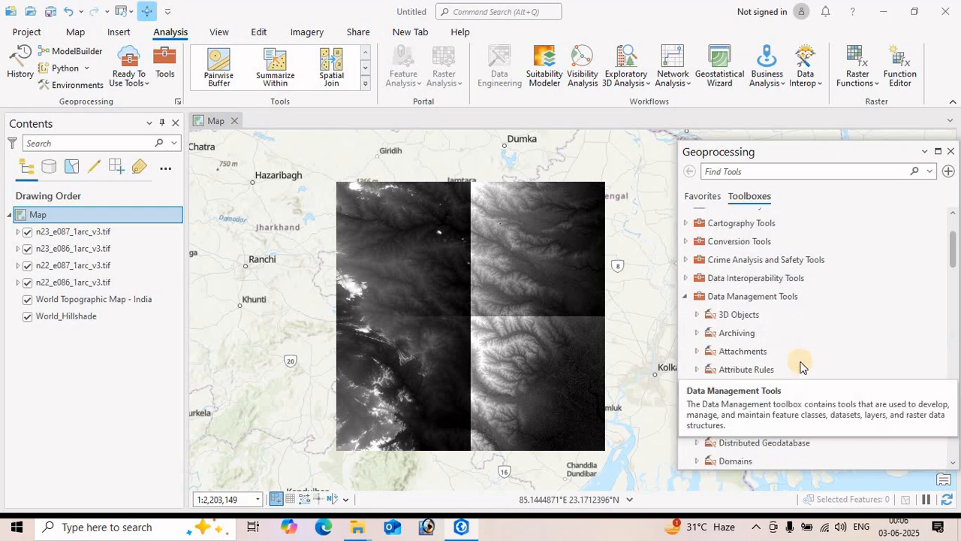
scroll(811, 338, down, 7)
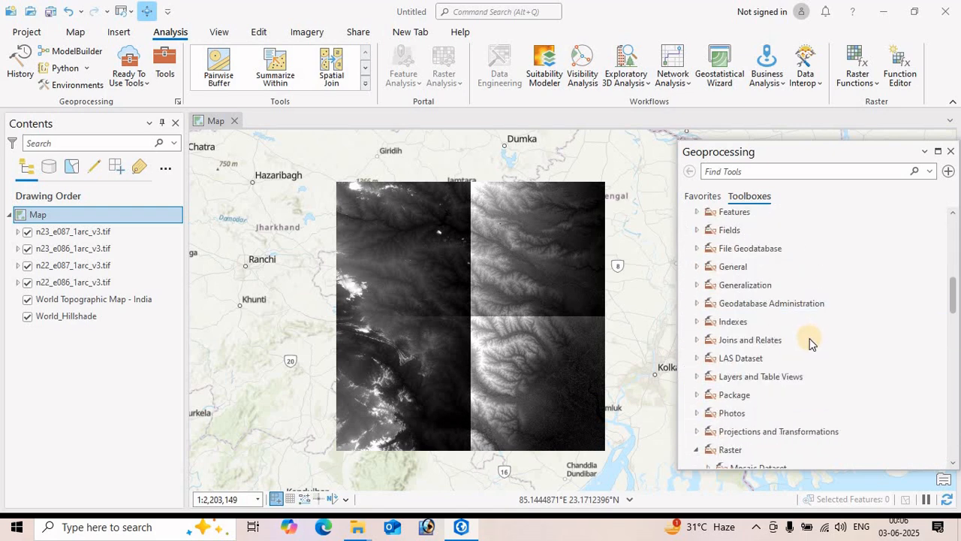
click(739, 351)
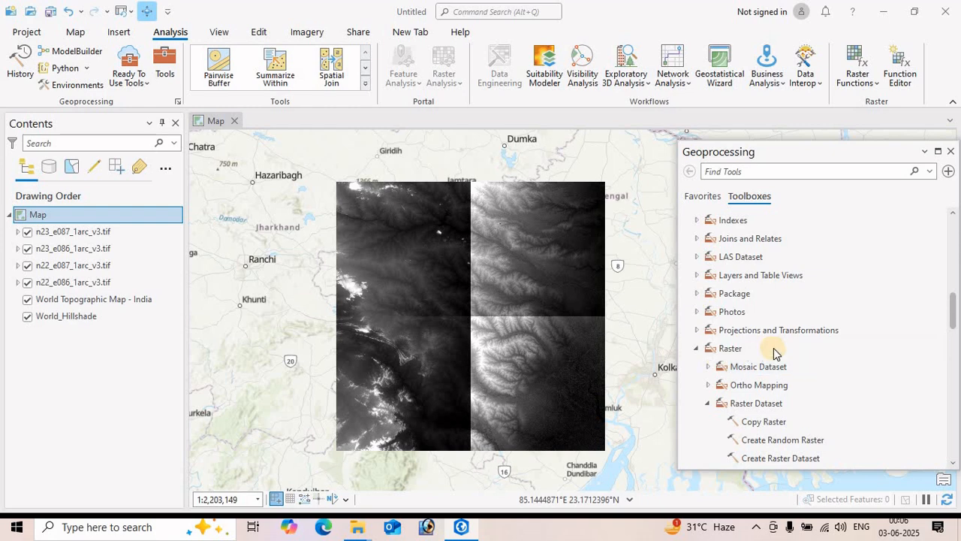
scroll(751, 349, down, 2)
click(747, 342)
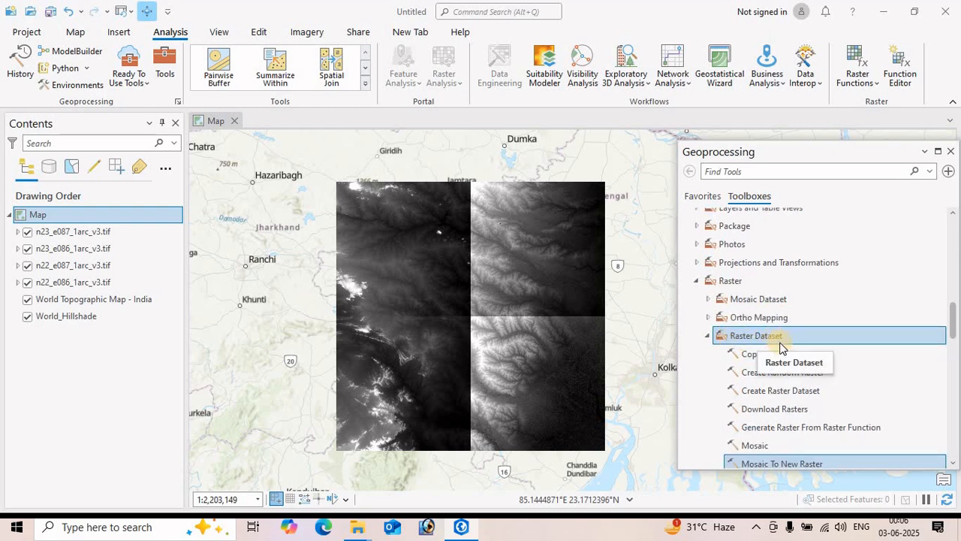
scroll(785, 365, down, 2)
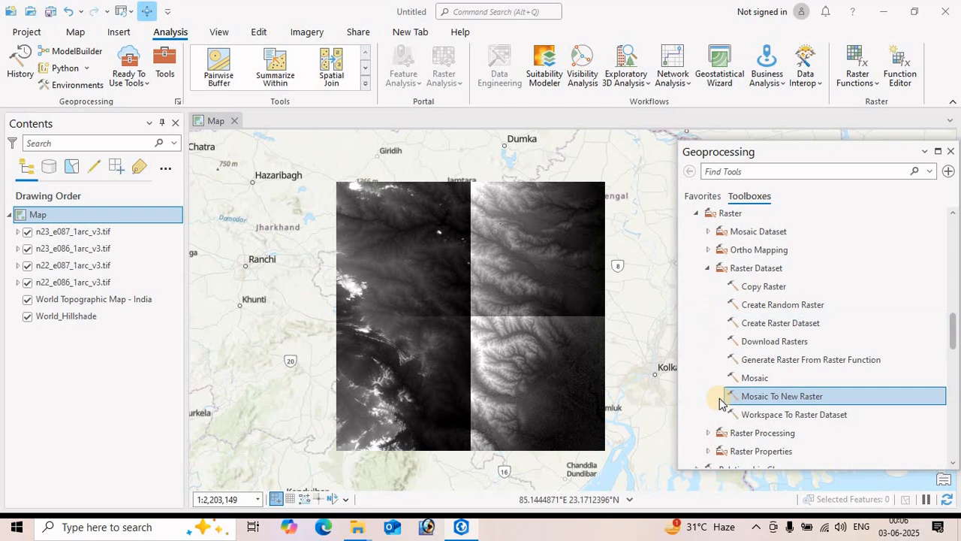
click(784, 396)
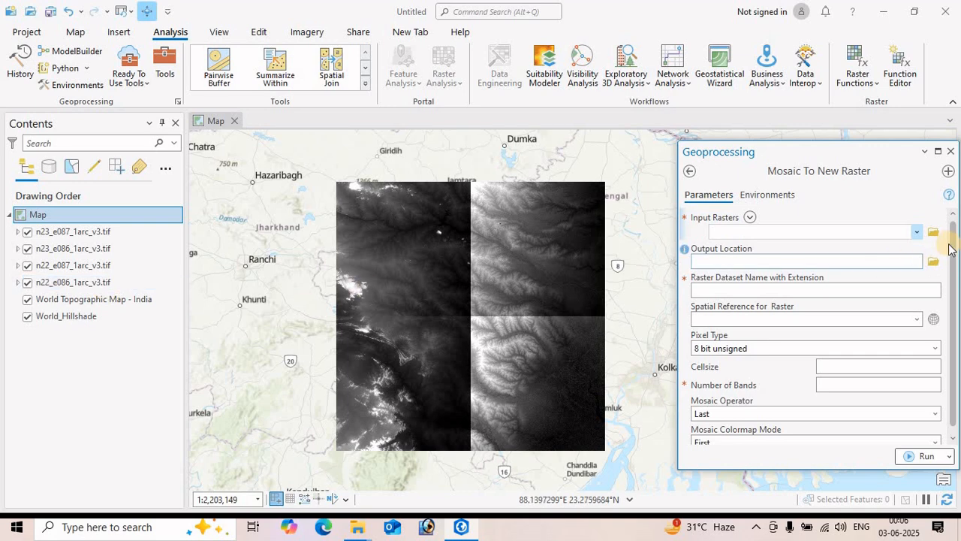
Add the n23_e087, n23_e086, n22_e087 and n22_e086 1arc_v3 tiles as the mosaic's input rasters
click(918, 233)
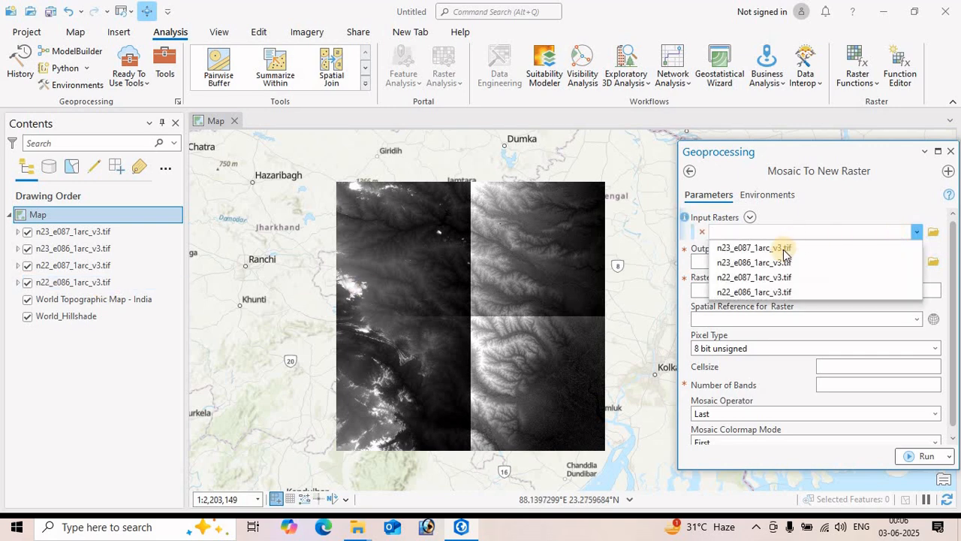
click(780, 248)
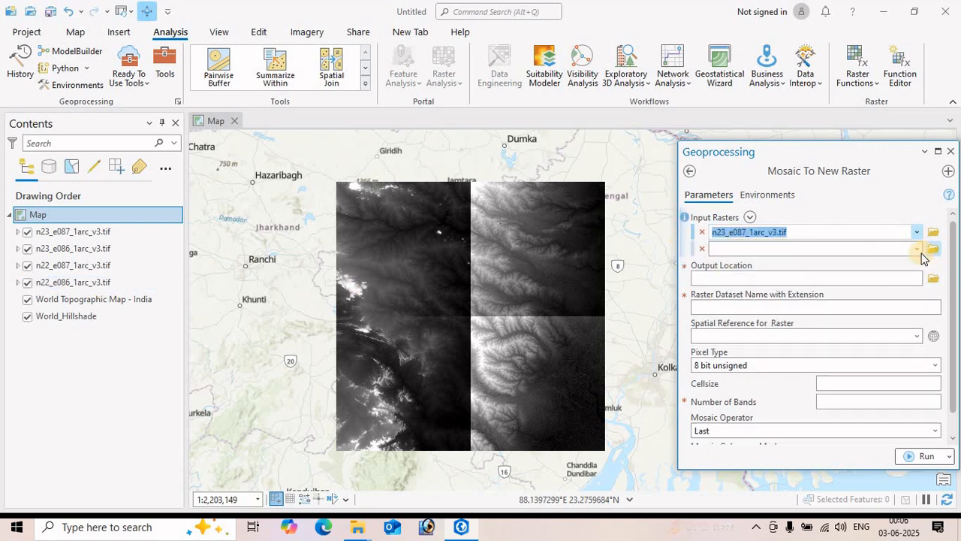
click(916, 249)
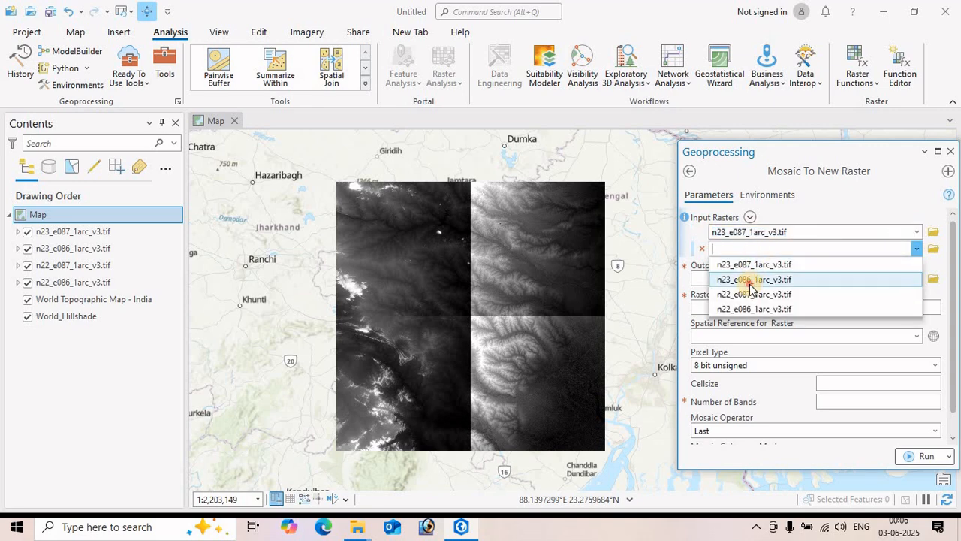
click(760, 279)
click(916, 265)
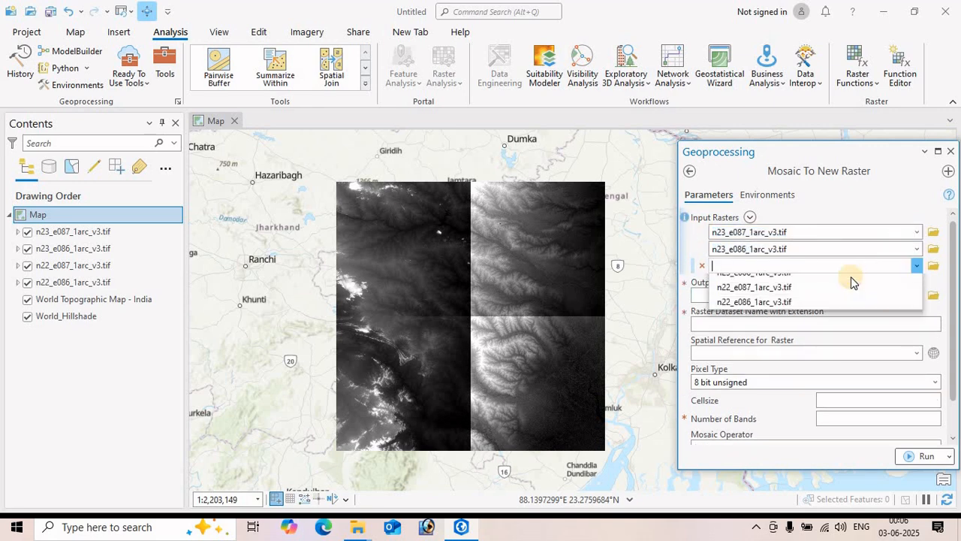
click(781, 314)
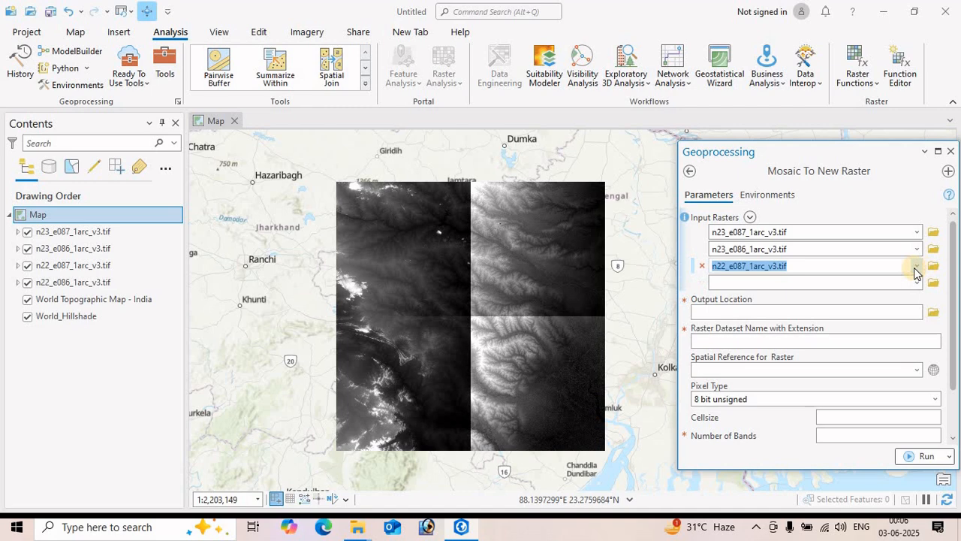
click(916, 266)
click(762, 327)
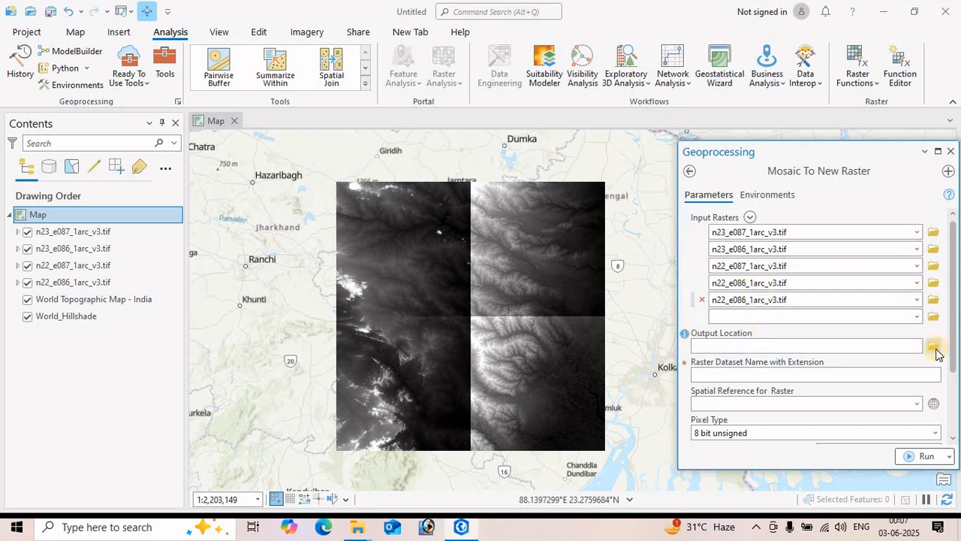
Set the mosaic's output location to New folder (2) in D:\location and name the raster dataset DEM1.tif
click(933, 347)
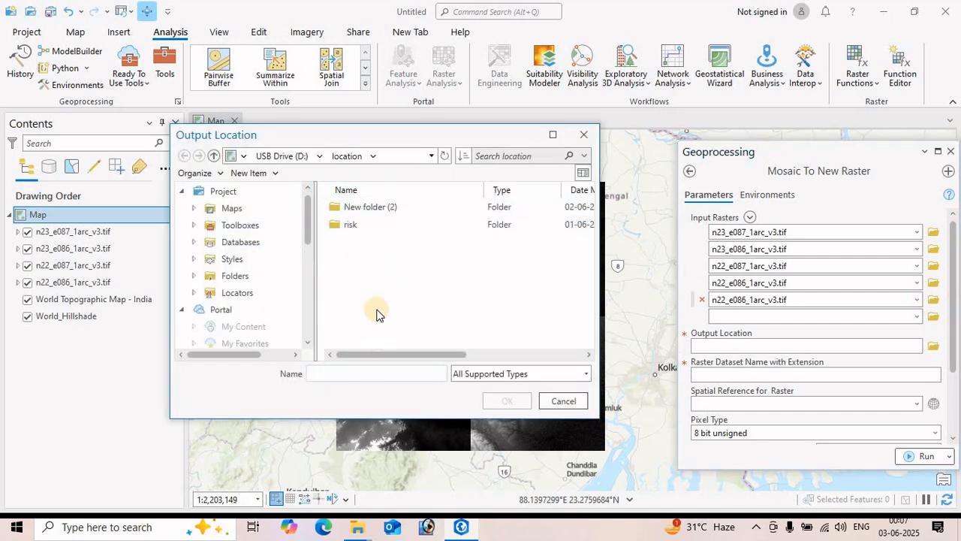
click(370, 209)
double_click(370, 209)
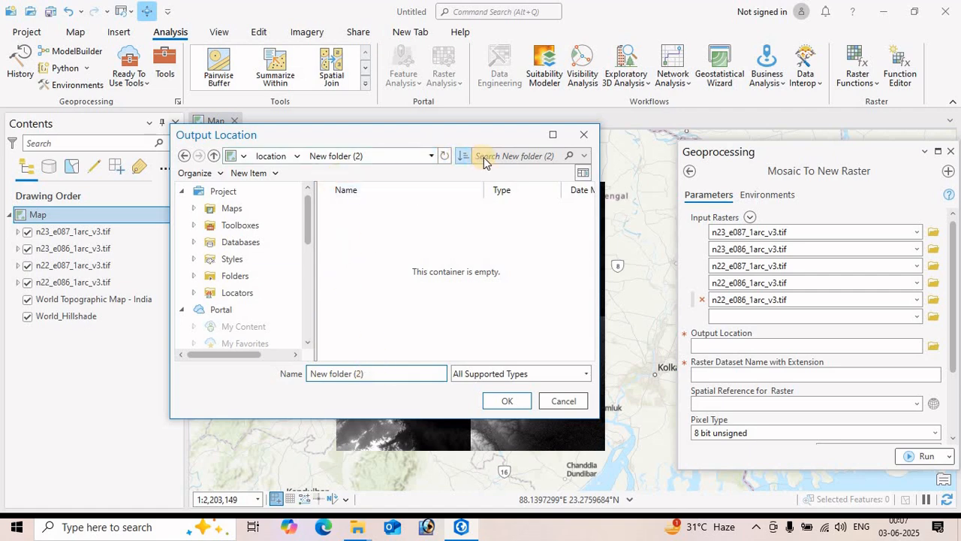
click(214, 155)
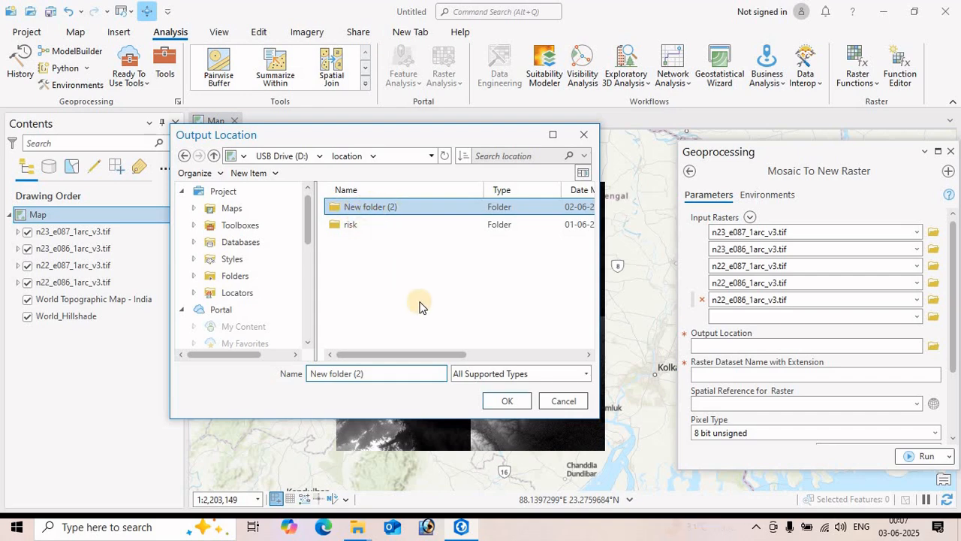
click(357, 211)
click(465, 249)
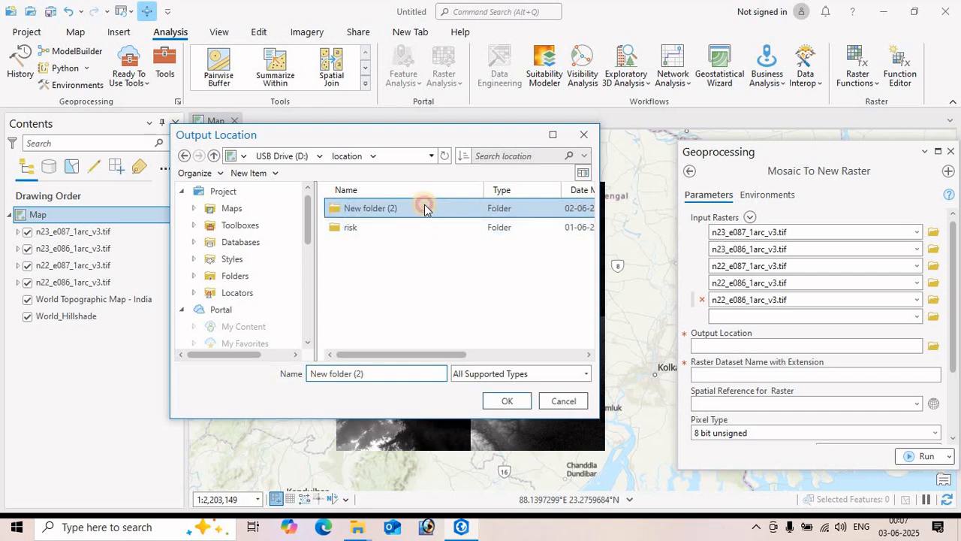
click(507, 401)
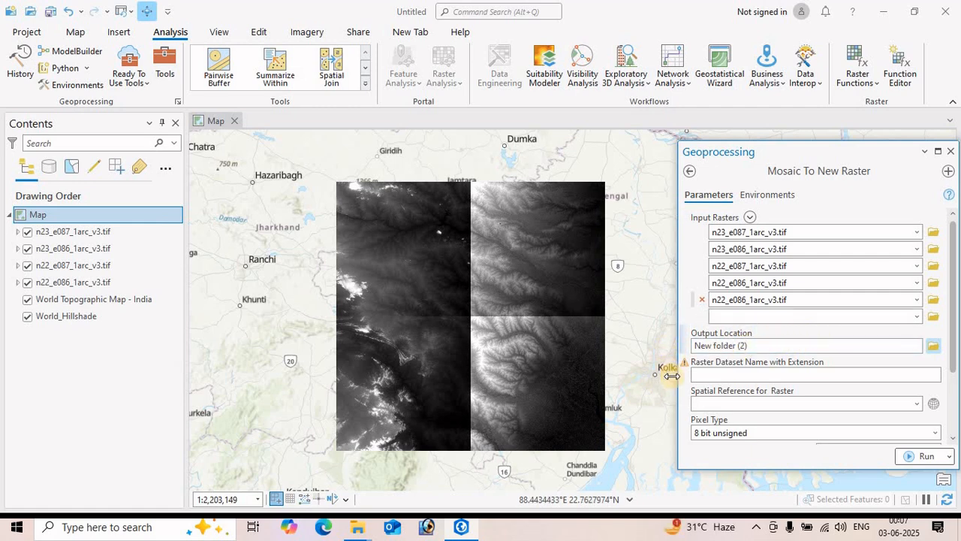
click(802, 374)
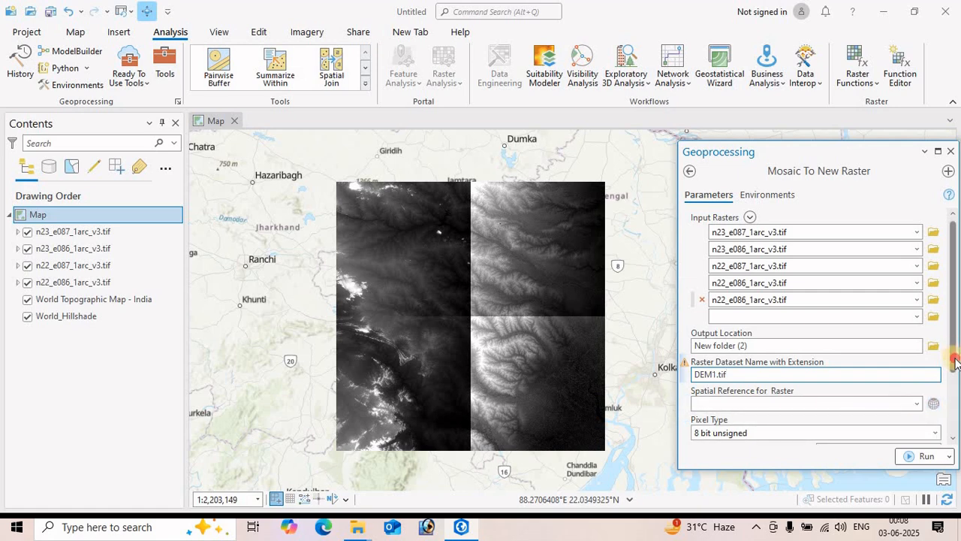
Check the data source and spatial reference of the n23_e087_1arc_v3.tif layer in its layer properties
scroll(954, 375, down, 3)
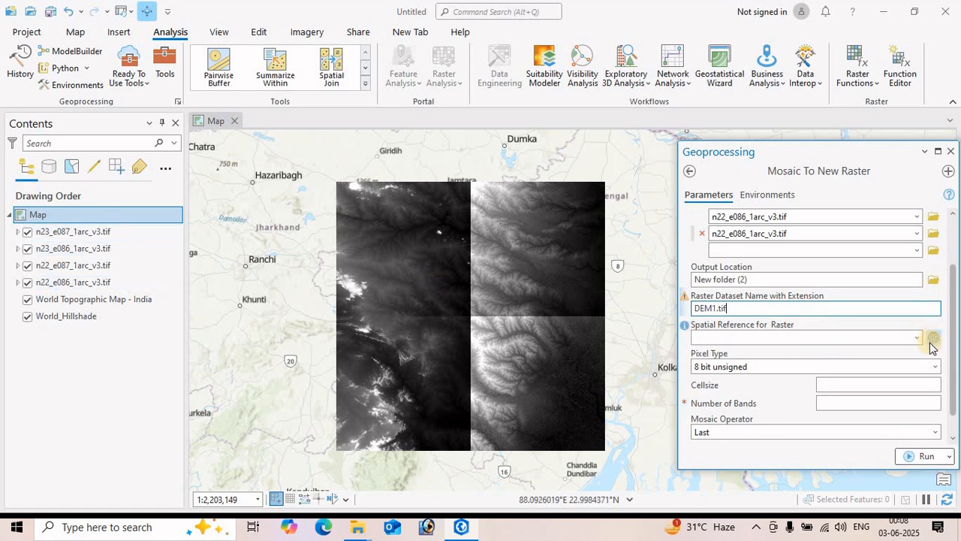
click(59, 236)
right_click(59, 235)
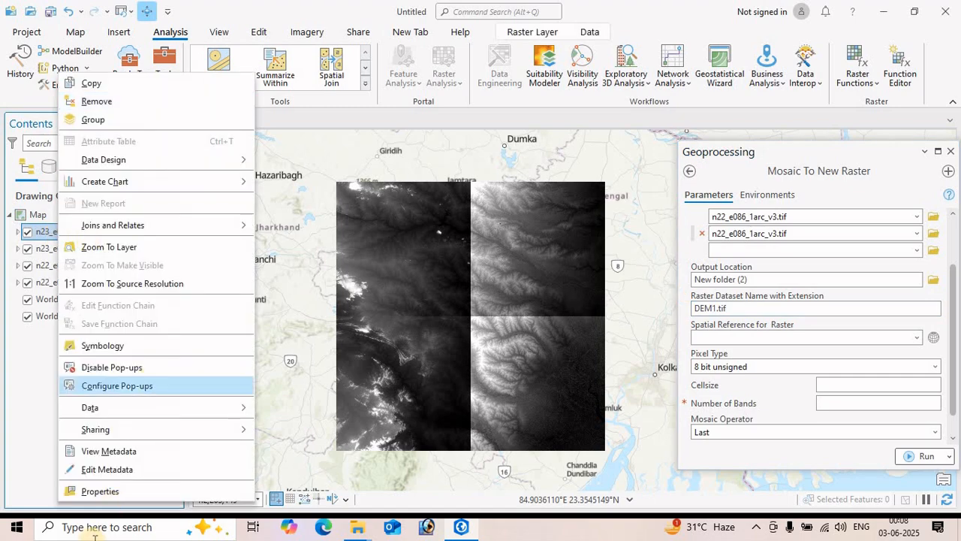
click(84, 490)
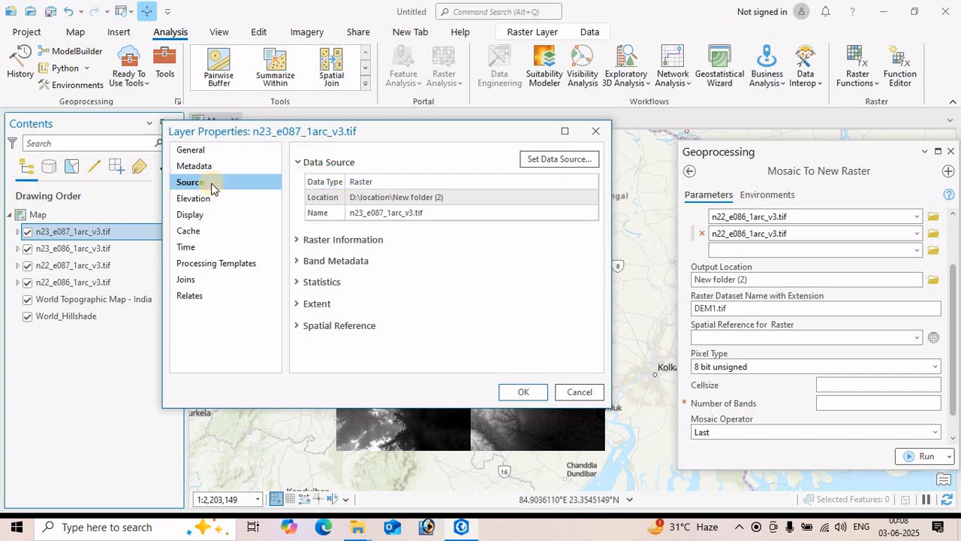
click(190, 150)
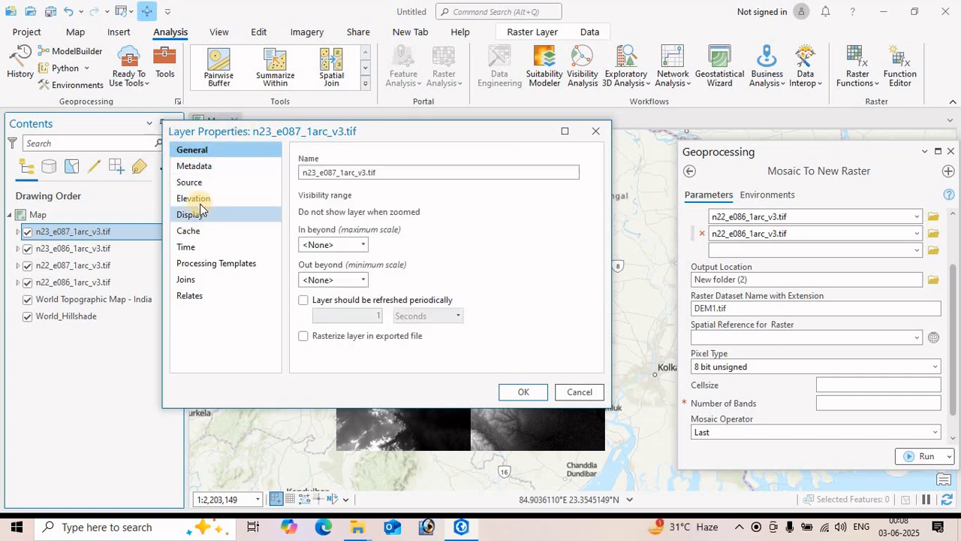
click(189, 182)
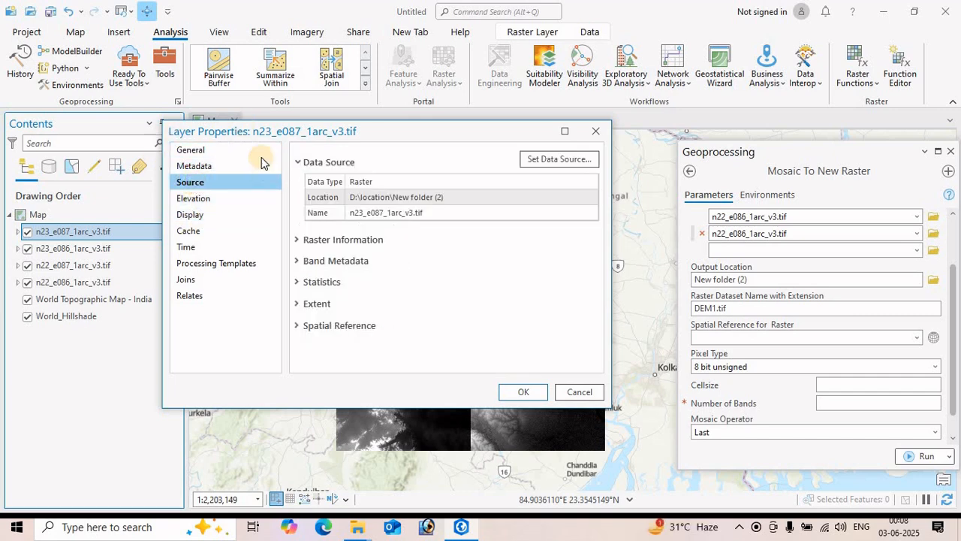
click(300, 326)
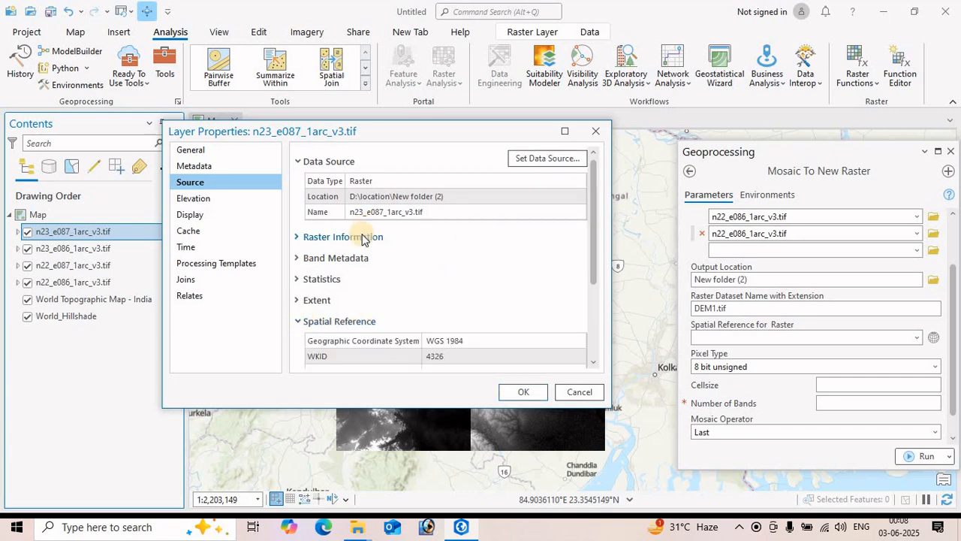
click(412, 213)
click(361, 197)
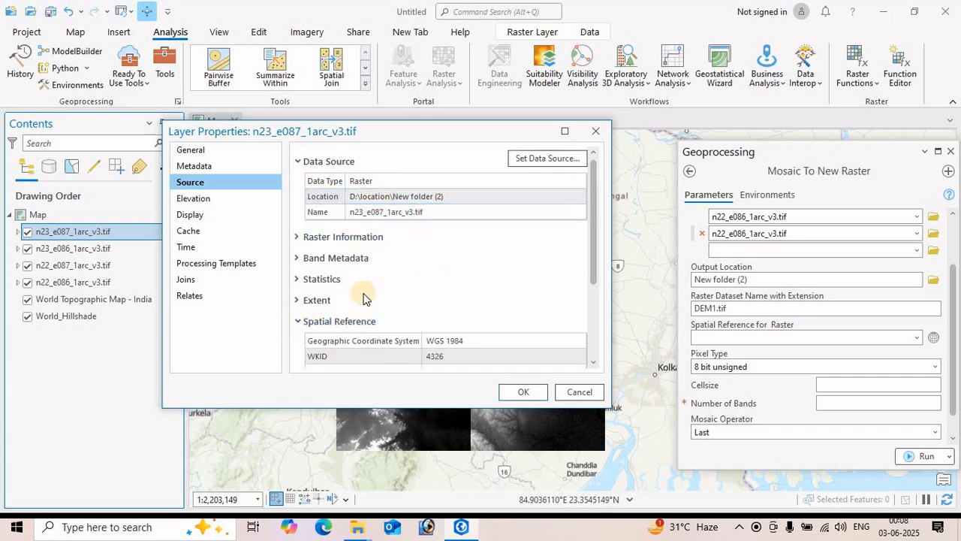
click(444, 341)
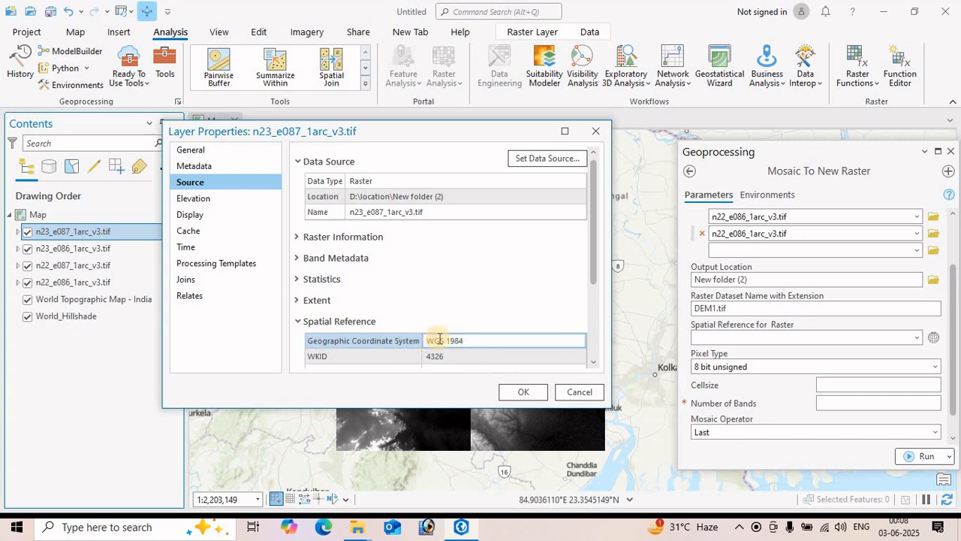
click(595, 131)
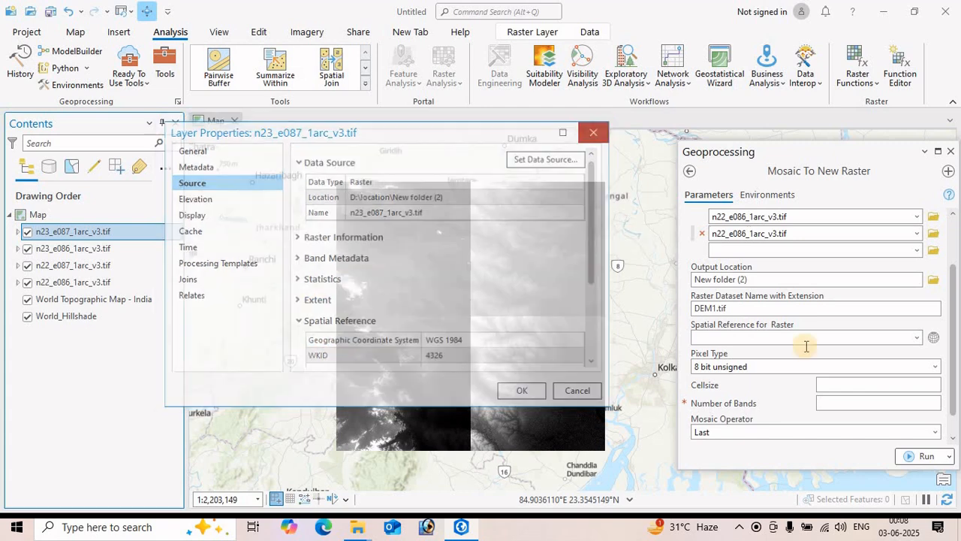
Set the mosaic's spatial reference to the WGS 1984 geographic coordinate system from the World group
click(933, 339)
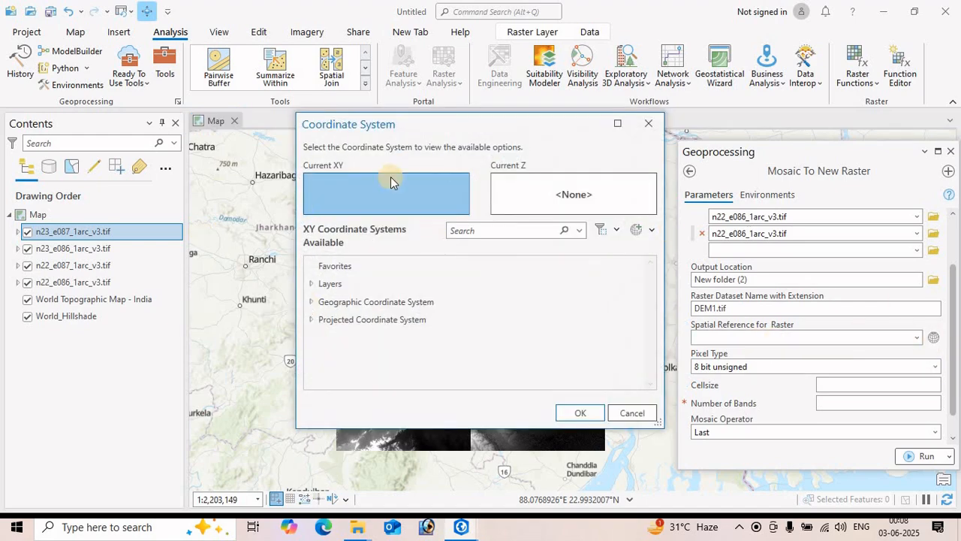
click(311, 302)
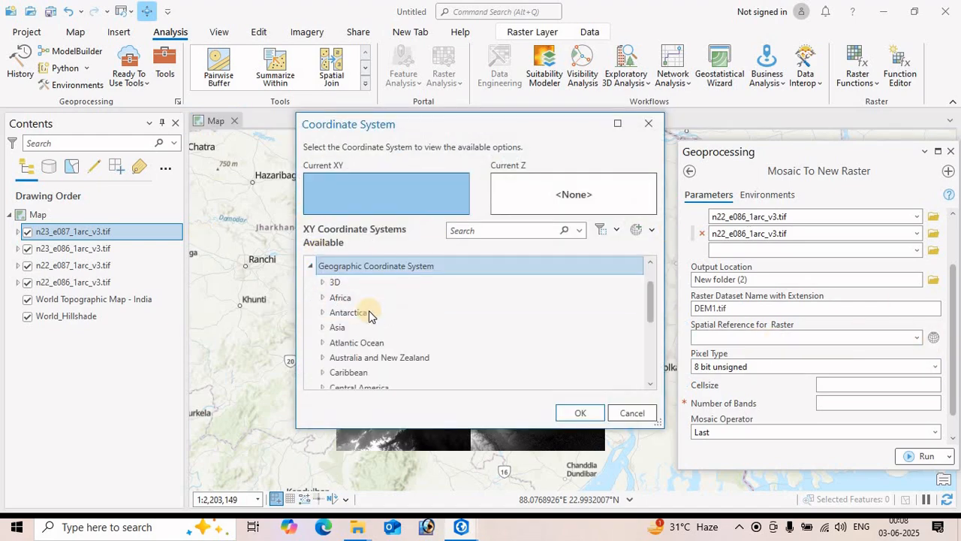
scroll(369, 323, down, 5)
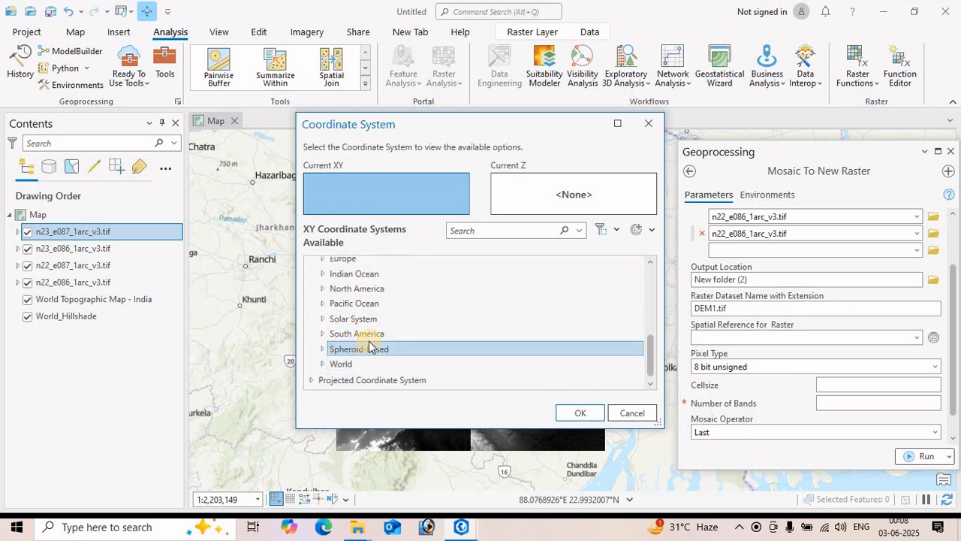
click(322, 365)
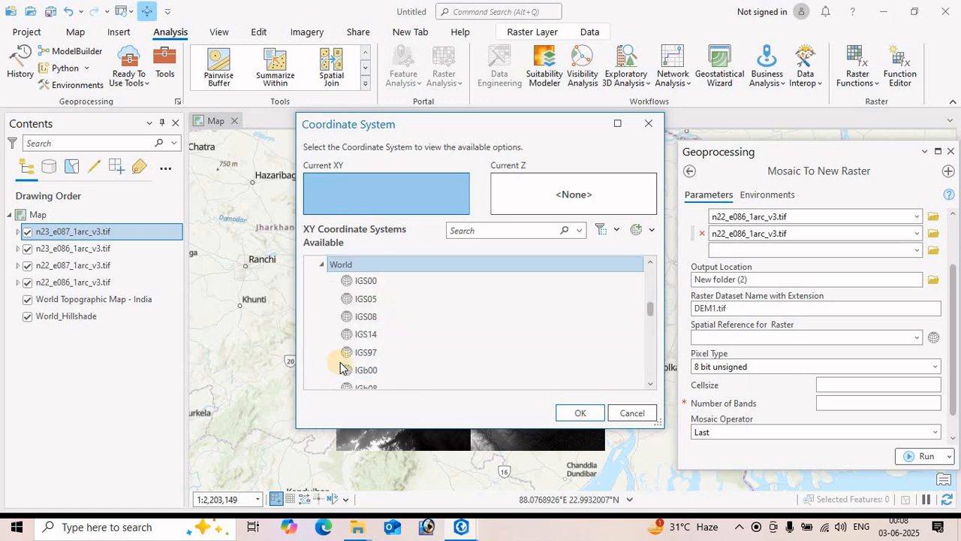
scroll(349, 357, down, 15)
click(388, 316)
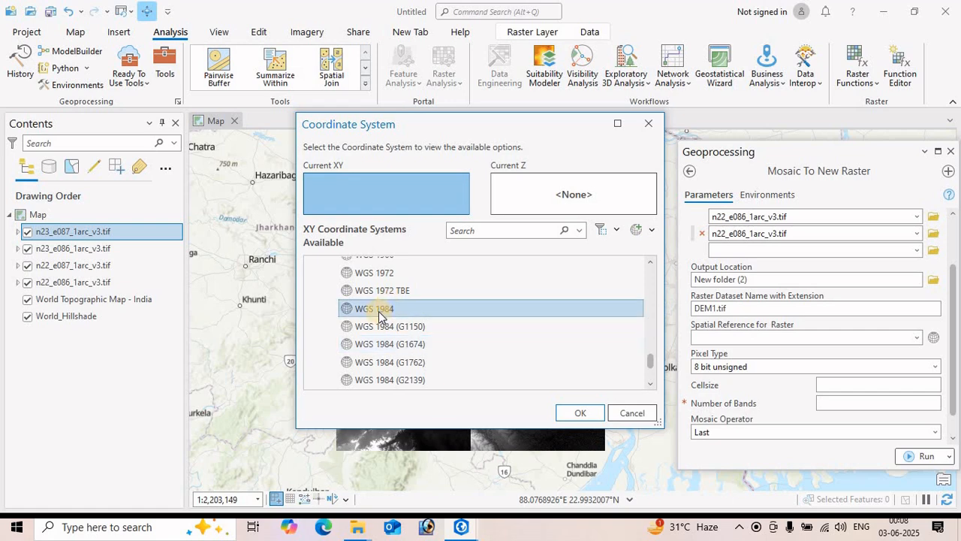
click(577, 413)
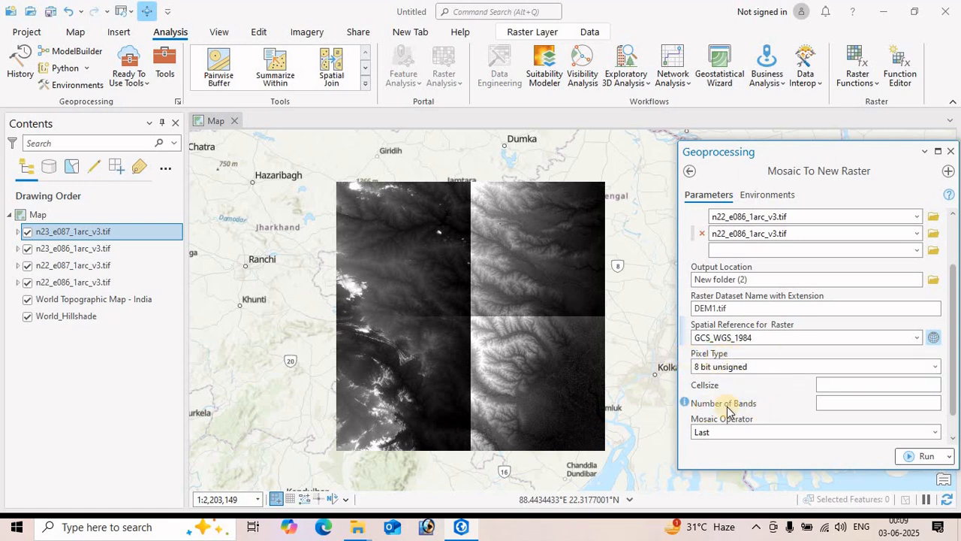
Check the number of bands in the raster information of the n23_e086_1arc_v3.tif layer's source properties
right_click(48, 250)
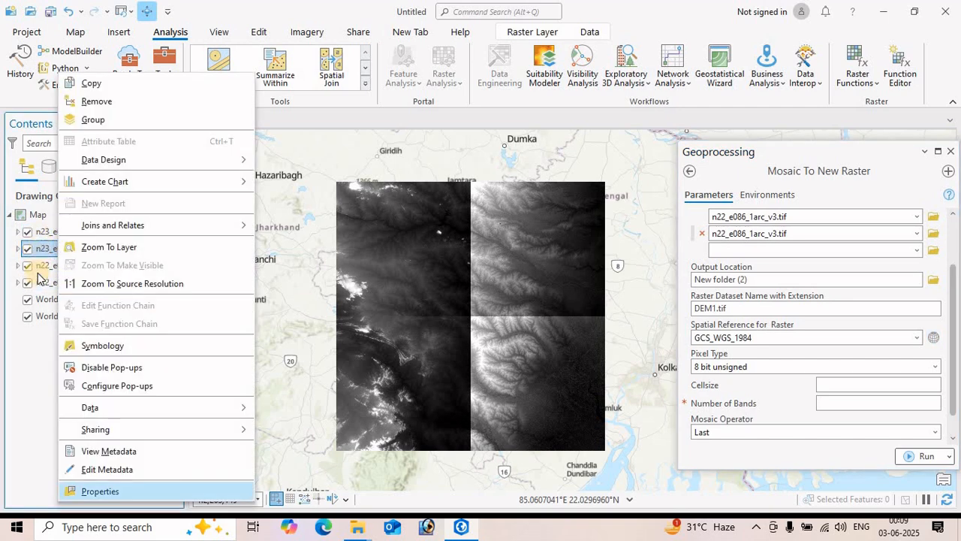
click(98, 490)
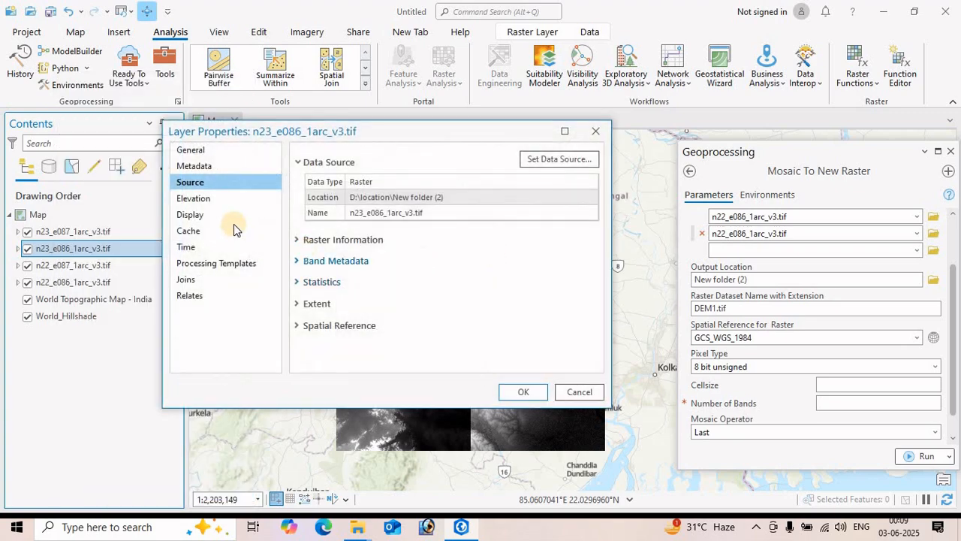
click(298, 240)
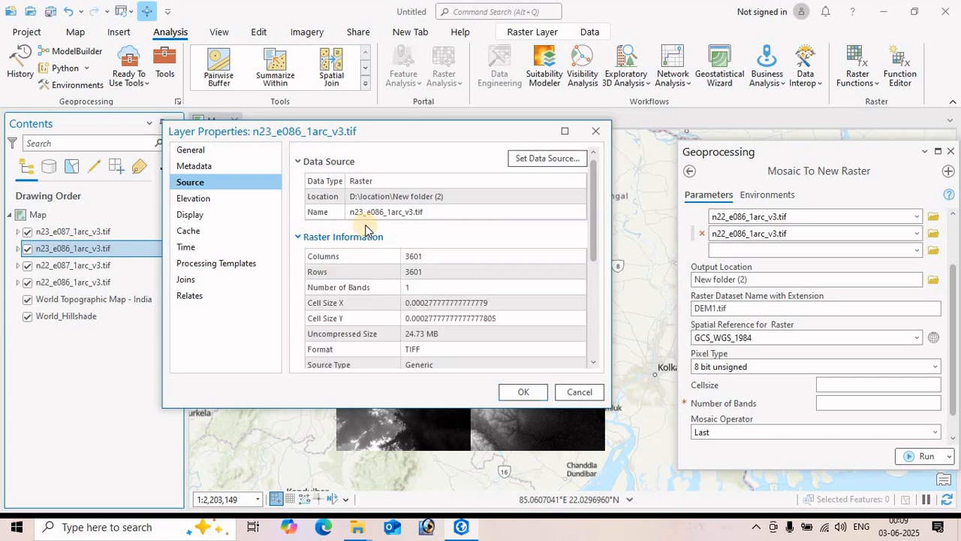
click(330, 293)
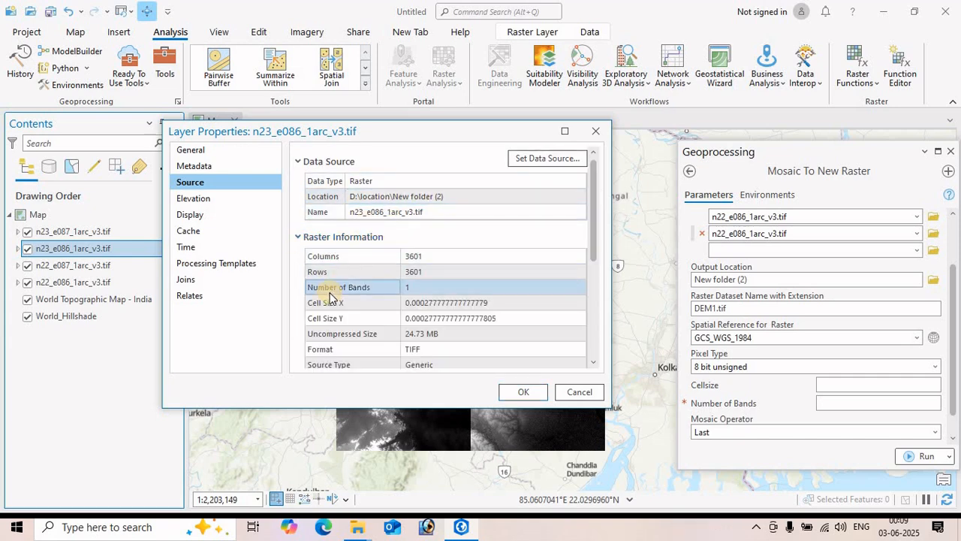
click(406, 291)
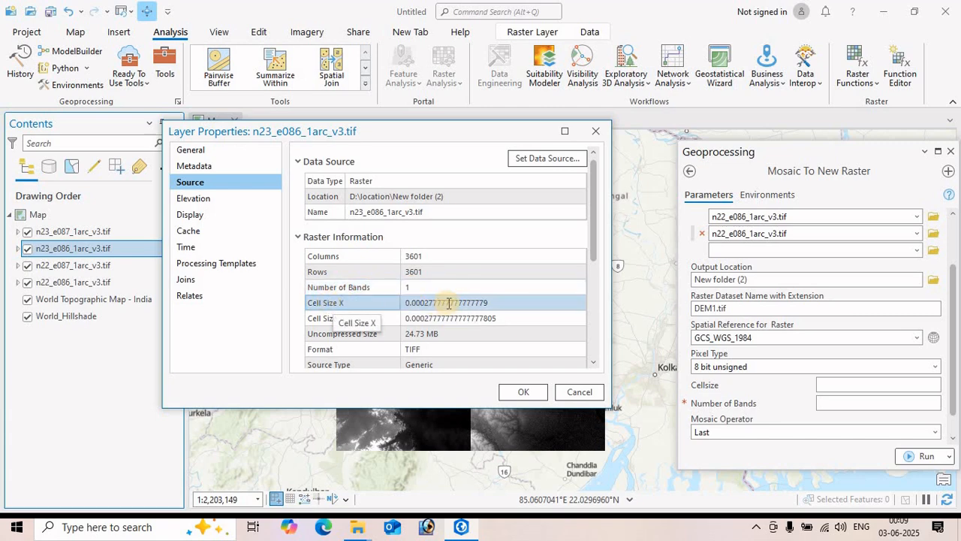
Copy the Cell Size X value of n23_e086_1arc_v3.tif and check its pixel type and depth before closing the properties
click(503, 303)
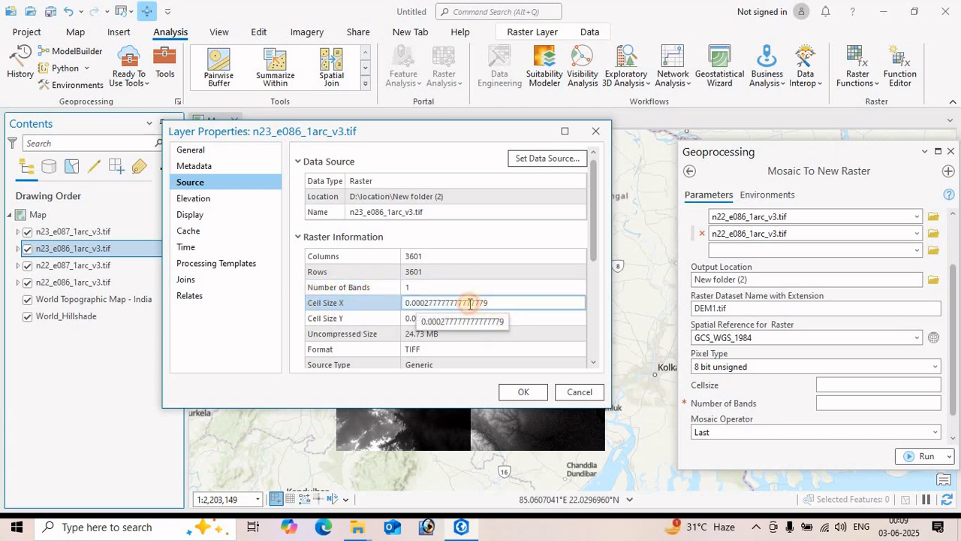
double_click(443, 303)
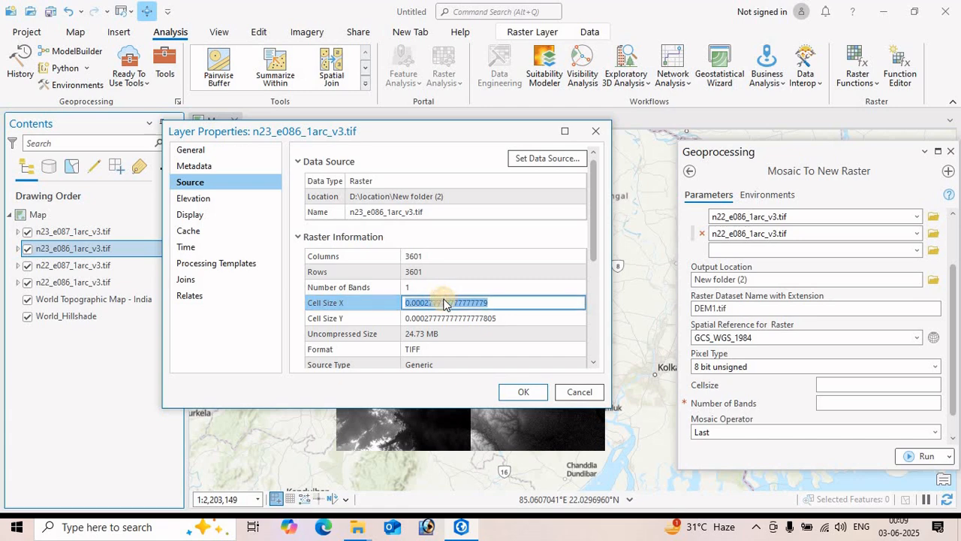
right_click(439, 308)
click(472, 335)
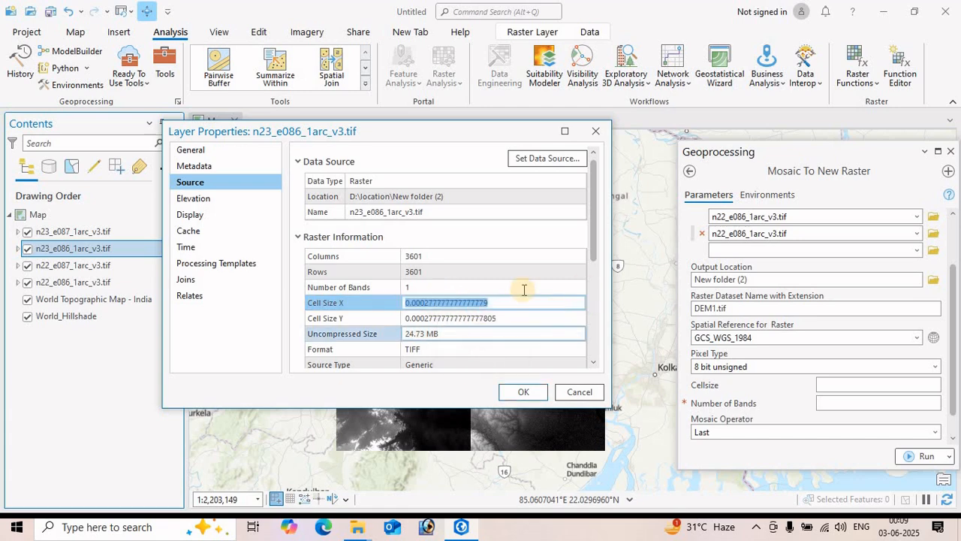
drag(593, 259, 590, 316)
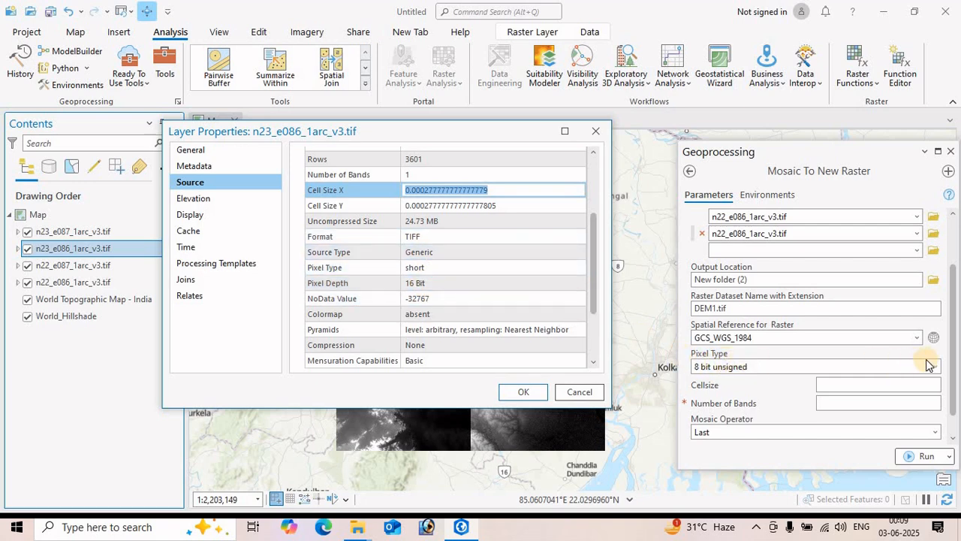
click(543, 392)
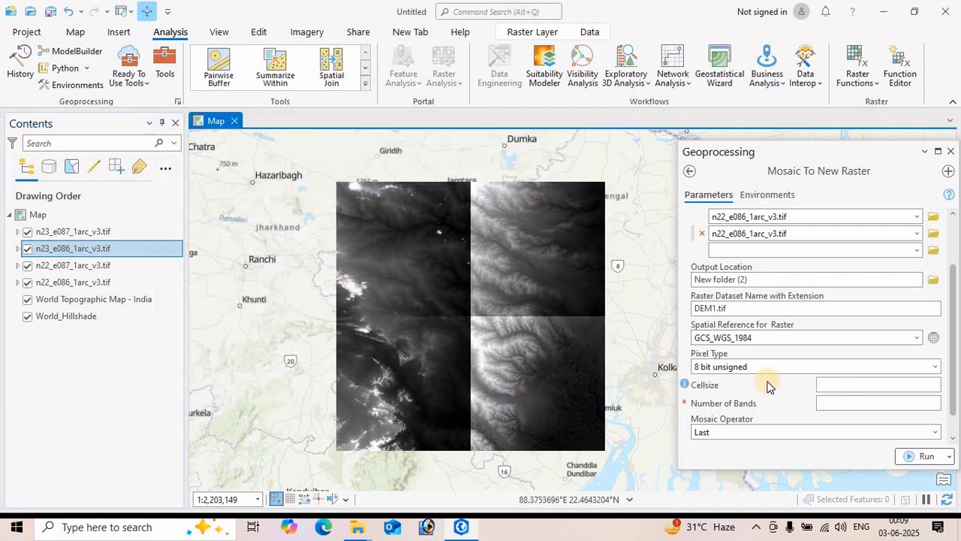
Set the mosaic's pixel type to 16 bit unsigned
click(935, 366)
click(827, 383)
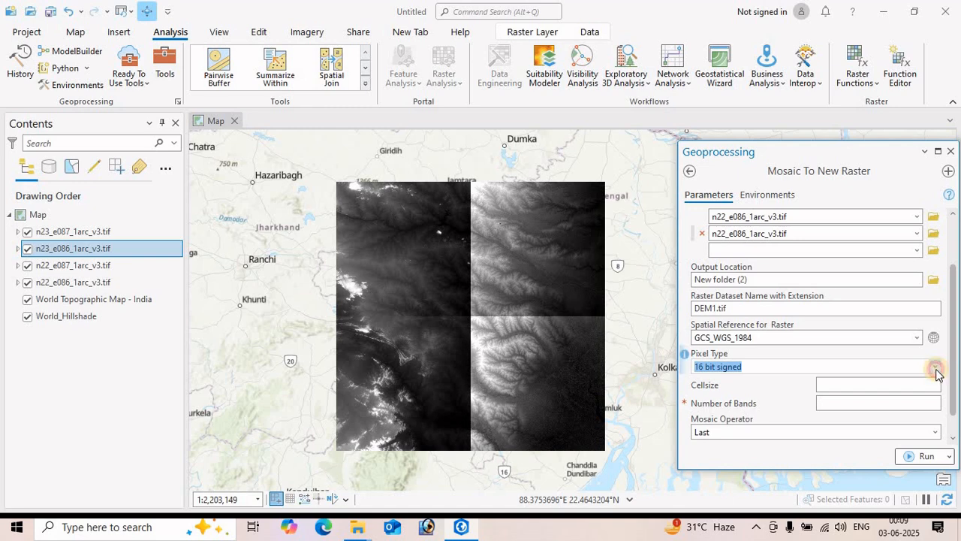
click(934, 366)
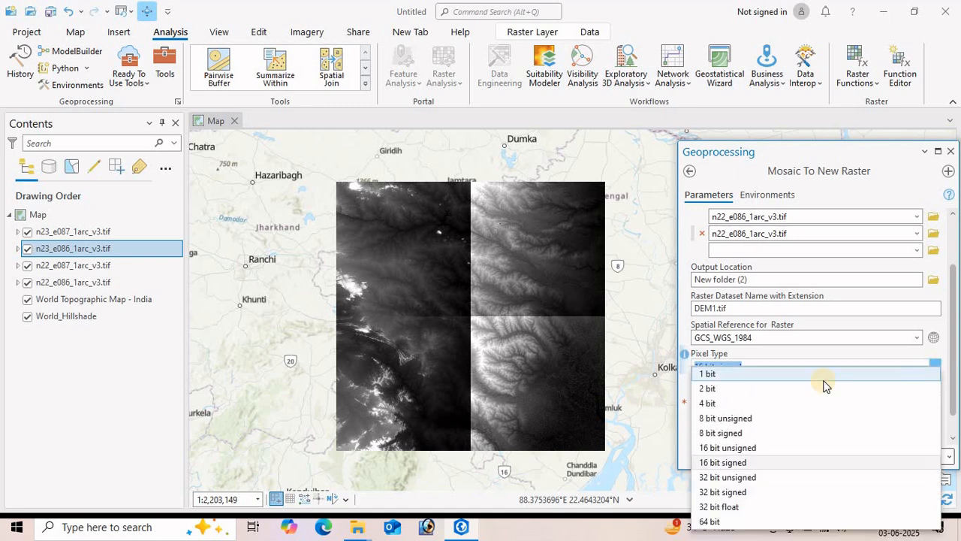
click(737, 451)
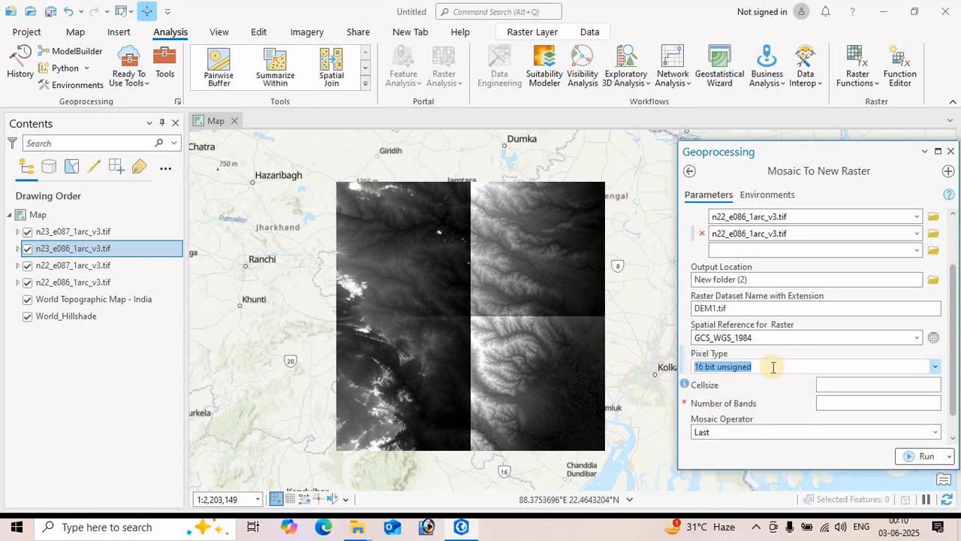
Set the mosaic's cell size to the copied 0.000277777777777779 and the number of bands to 1
click(847, 387)
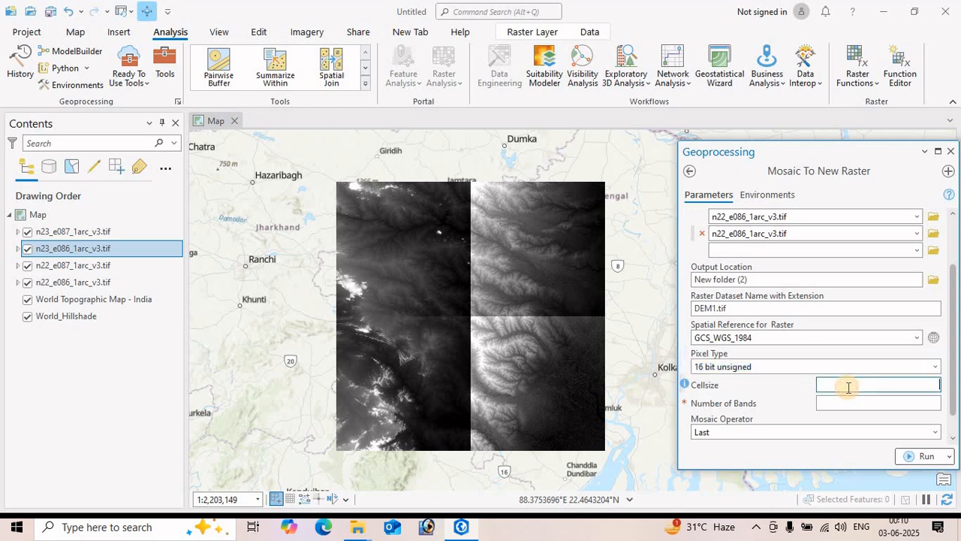
key(ctrl+v)
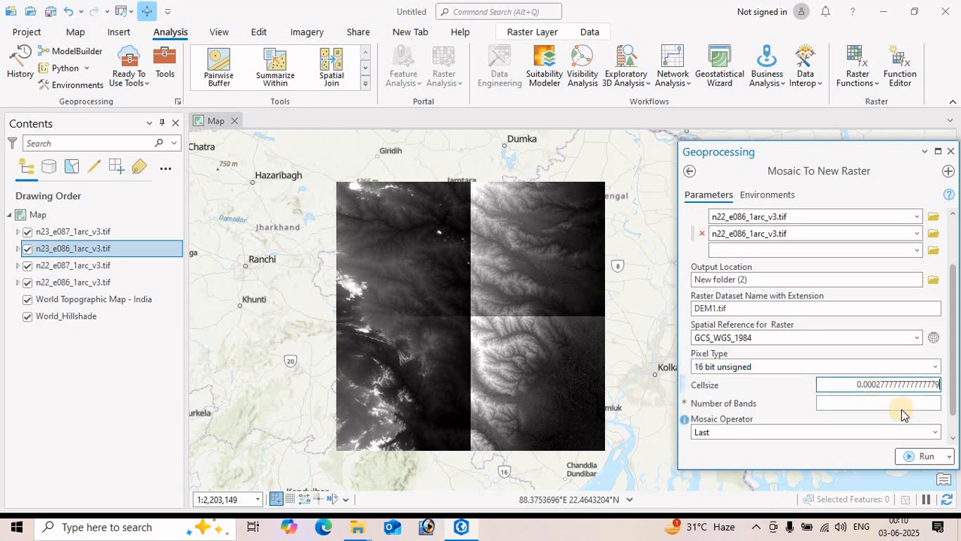
click(901, 404)
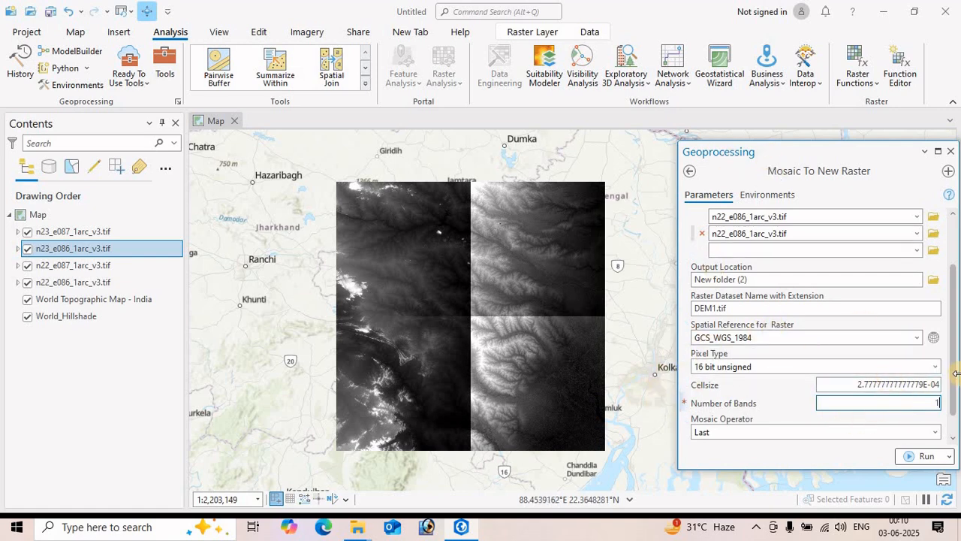
Run Mosaic To New Raster to create the merged DEM1.tif, keeping mosaic operator Last and colormap mode First
drag(957, 394, 957, 409)
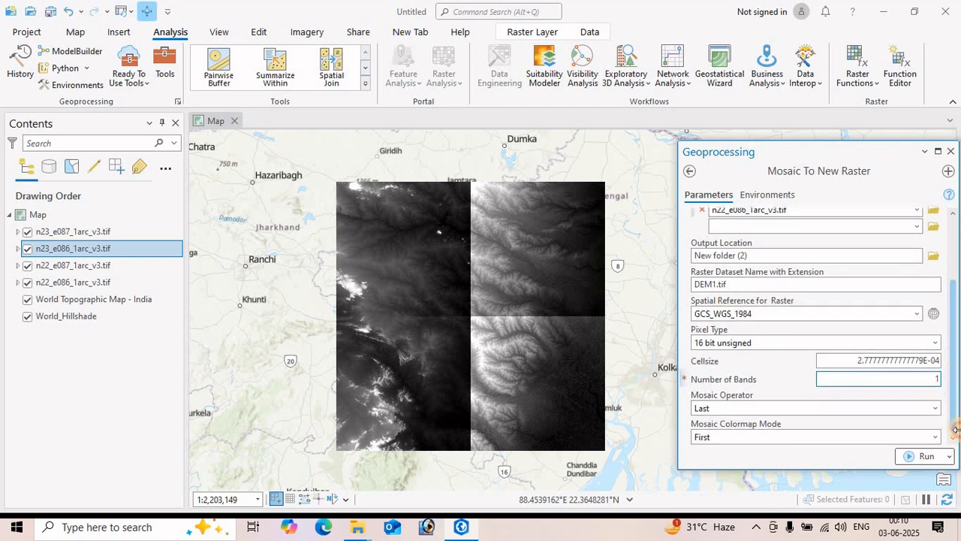
click(922, 458)
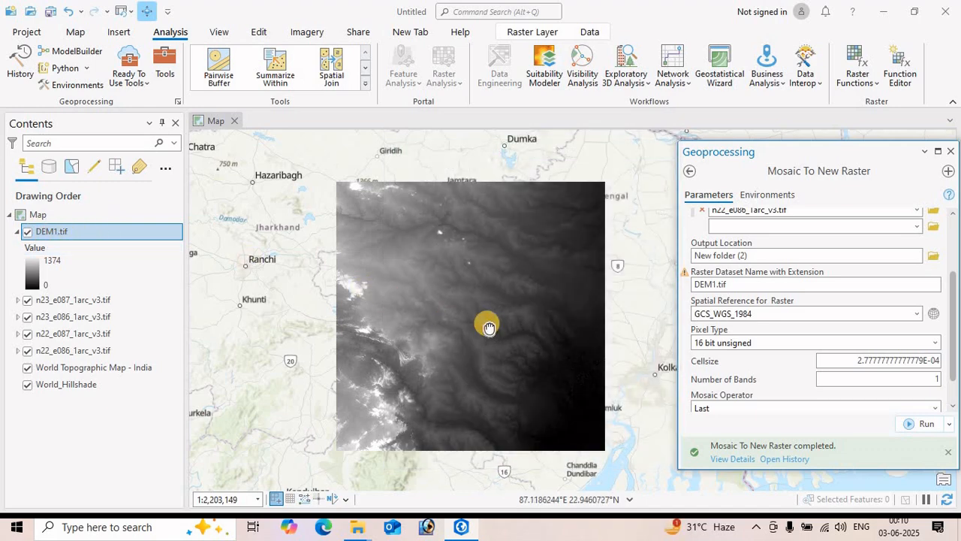
drag(489, 328, 445, 328)
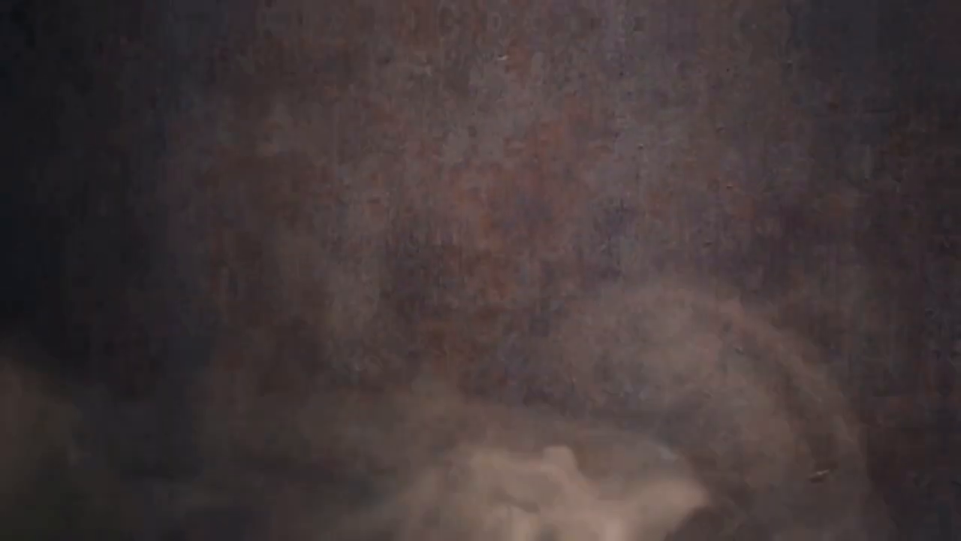